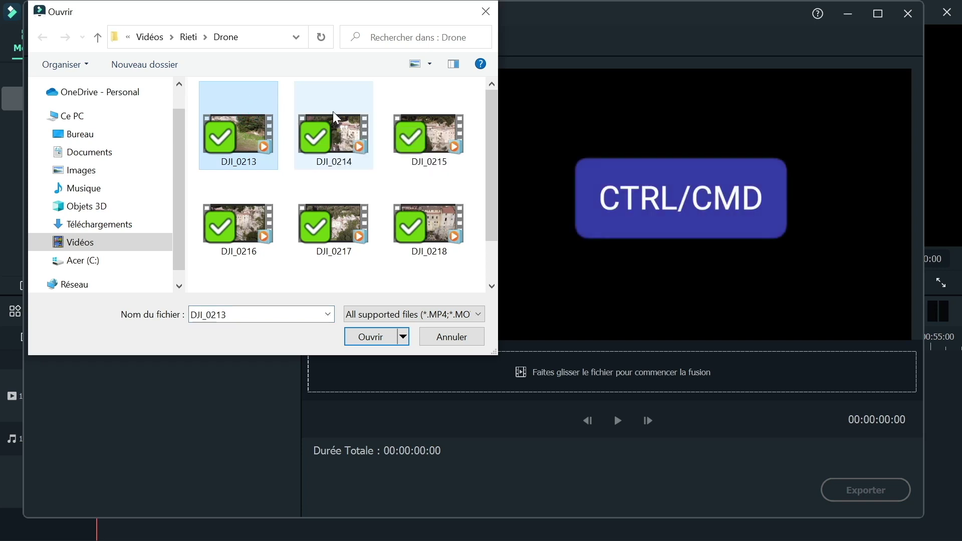
Load the drone clips DJI_0213, DJI_0214 and DJI_0215 into the merge list
left_click(333, 111, "ctrl")
left_click(455, 139, "ctrl")
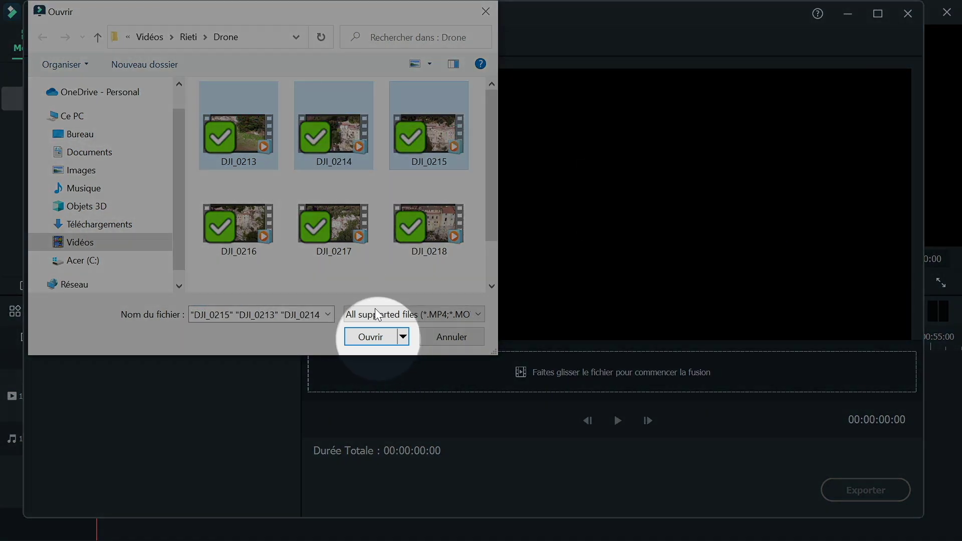
left_click(374, 334)
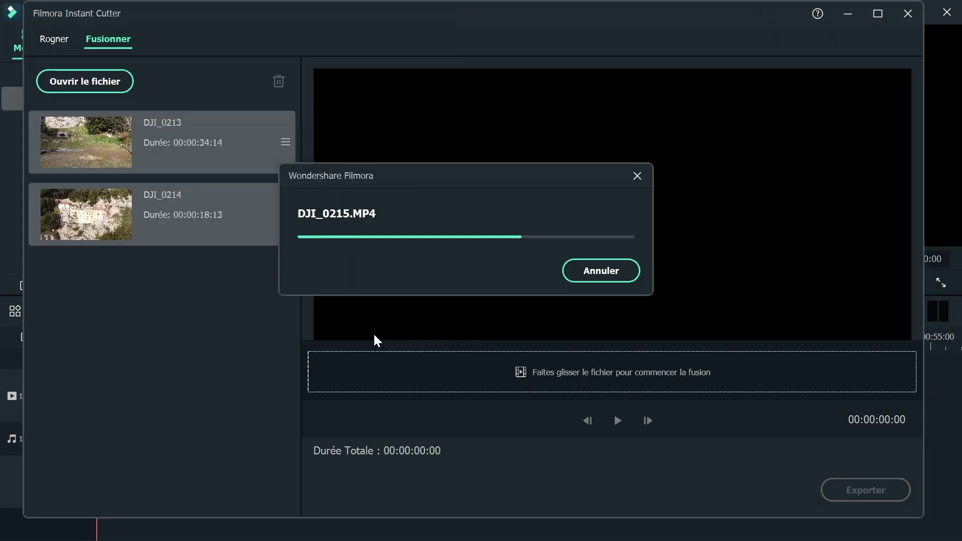
Move DJI_0215 above DJI_0214 in the merge list and remove DJI_0214
left_click_drag(283, 284, 278, 231)
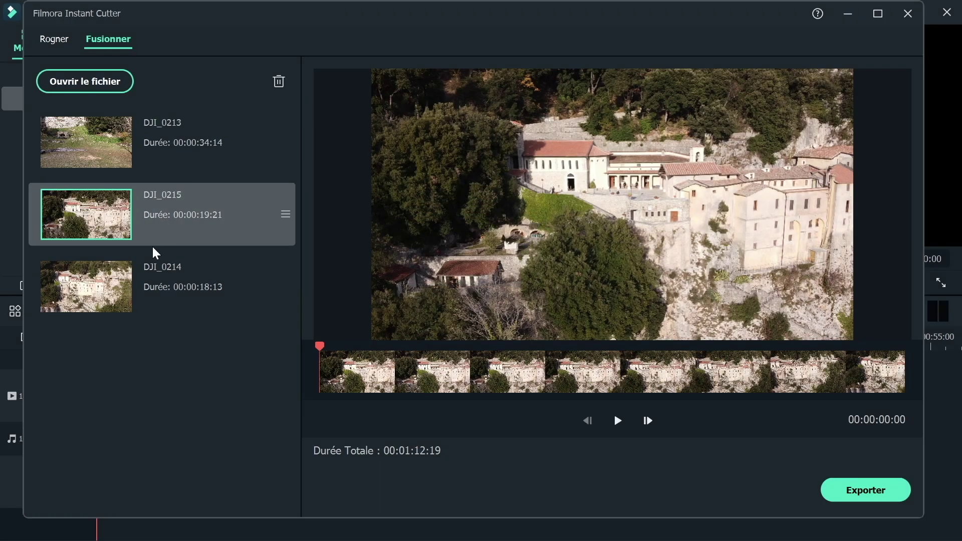
left_click(152, 271)
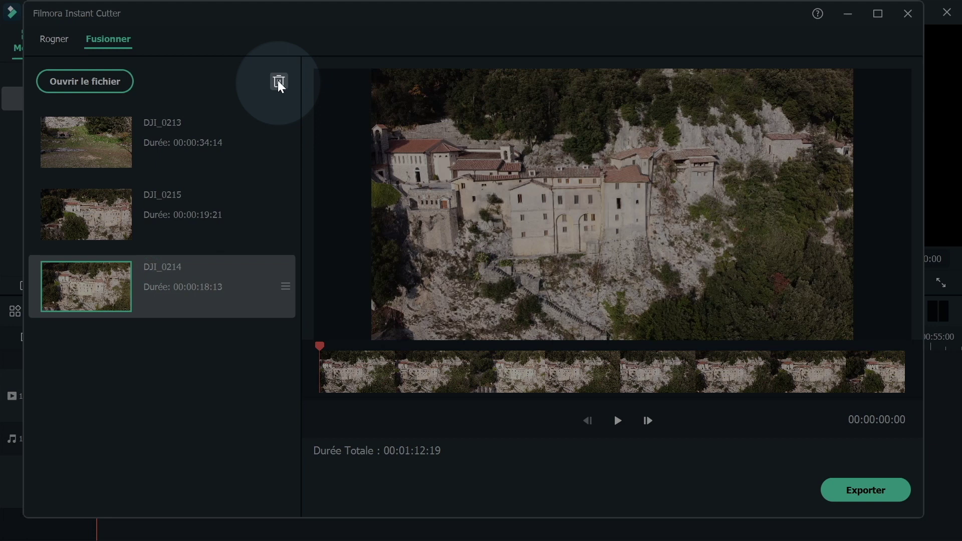
left_click(278, 82)
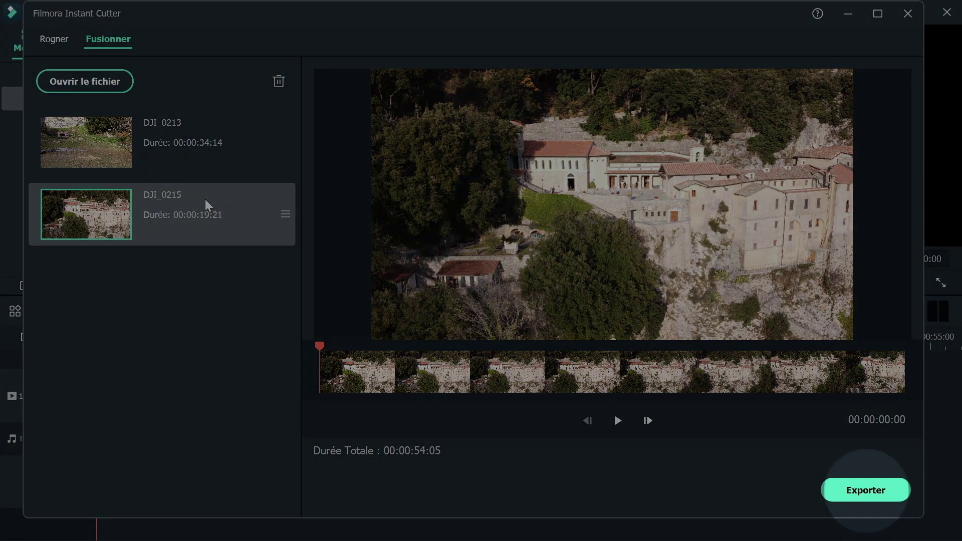
Name the merged export FusionVideo and choose the san giovanni folder in Vidéos as its save location
left_click(866, 491)
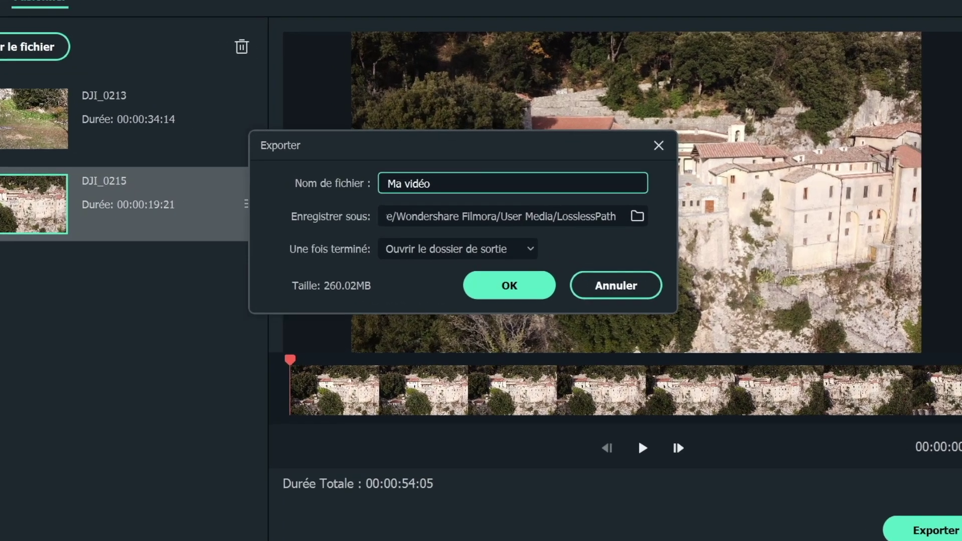
left_click_drag(441, 197, 401, 197)
type("FusionVideo")
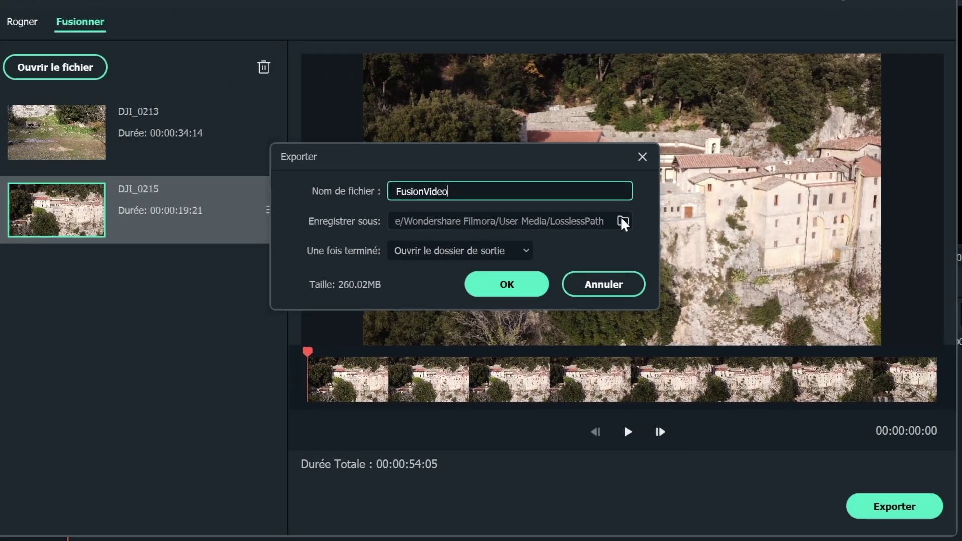
left_click(729, 184)
left_click(335, 360)
double_click(483, 337)
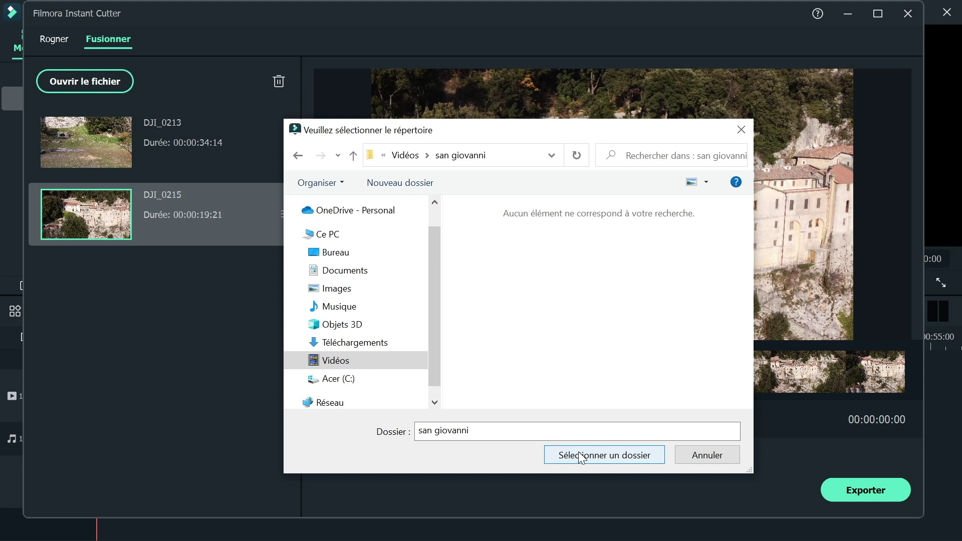
left_click(578, 454)
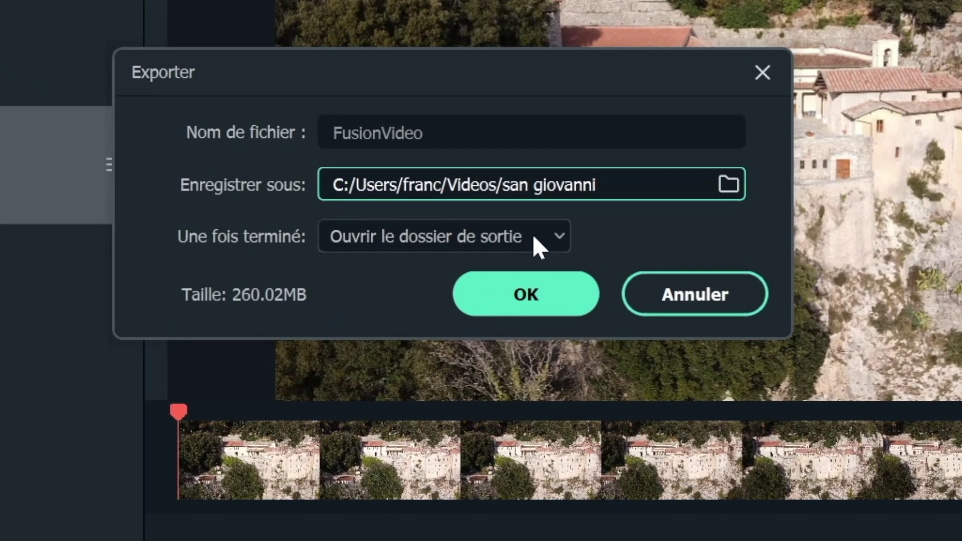
Set the completion action to "Envoyer vers Filmora" and export the merged video
left_click(533, 234)
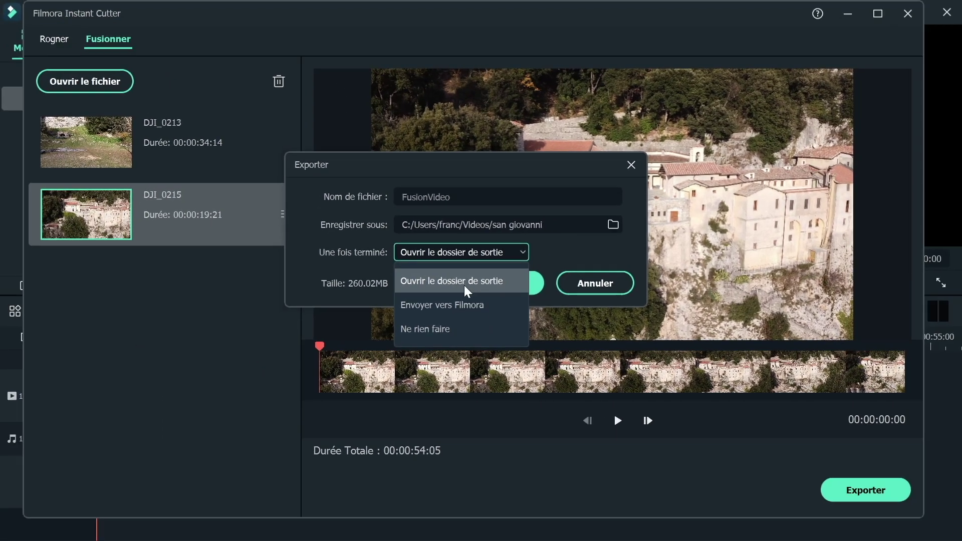
left_click(456, 303)
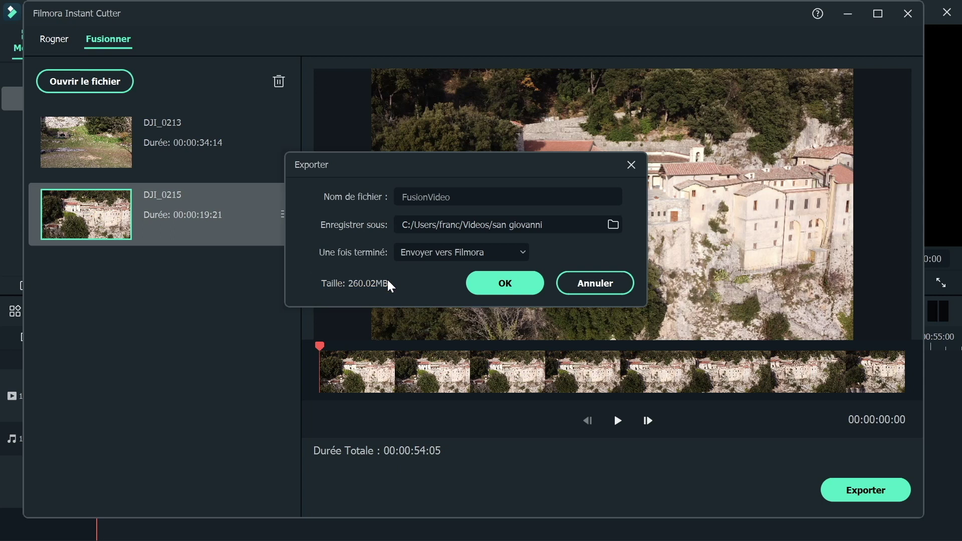
left_click(495, 282)
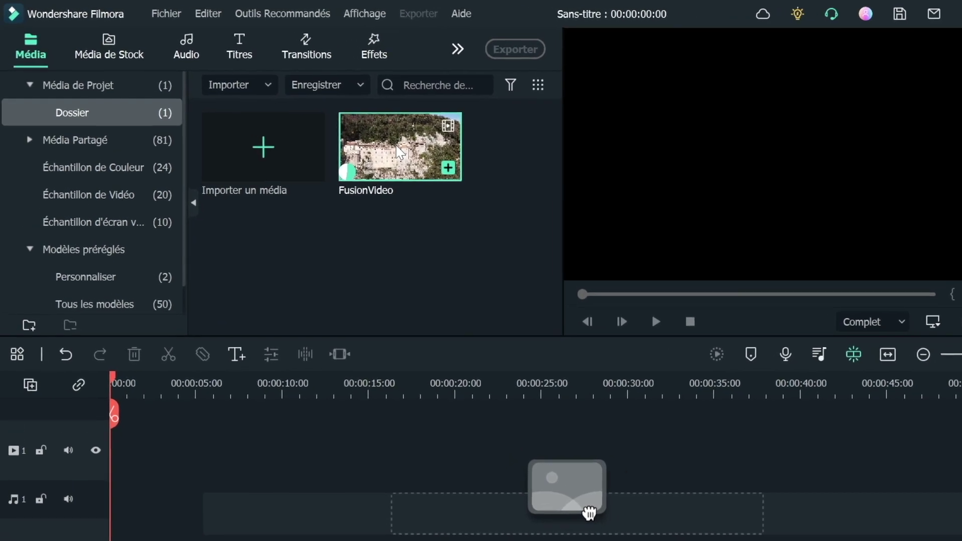
Reveal the FusionVideo file in its folder from the media library, and close the folder window
right_click(397, 147)
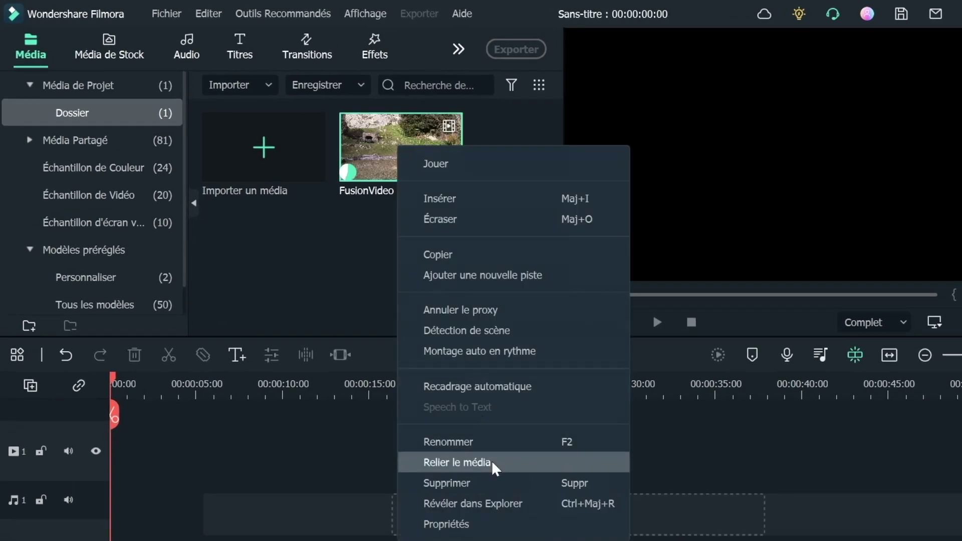
left_click(494, 504)
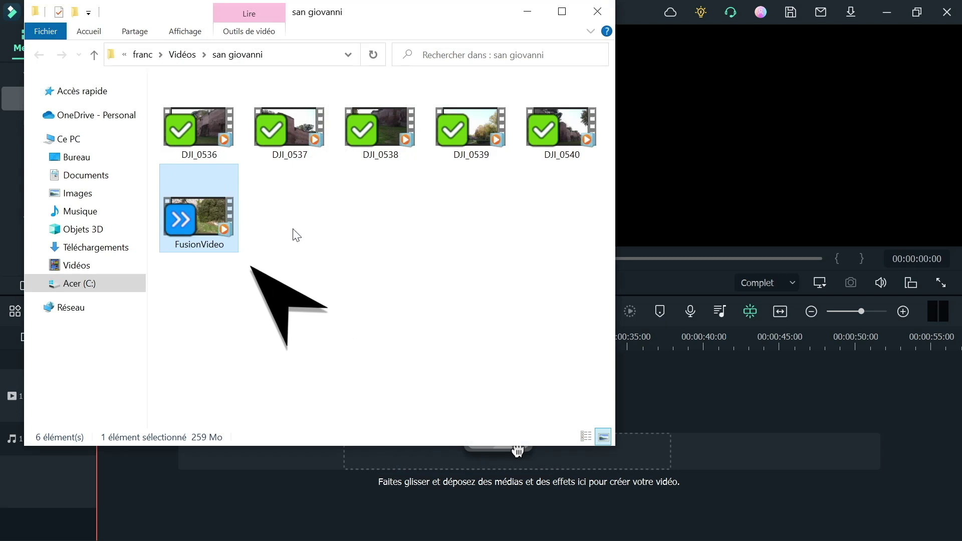
left_click_drag(235, 205, 294, 229)
left_click(597, 11)
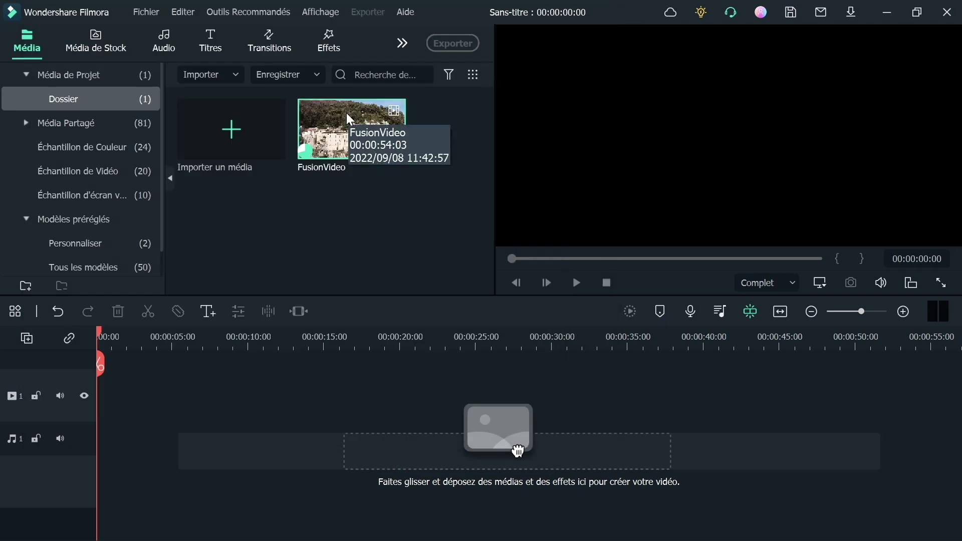
Place FusionVideo at the start of video track 1
left_click_drag(346, 113, 198, 345)
left_click_drag(517, 451, 103, 412)
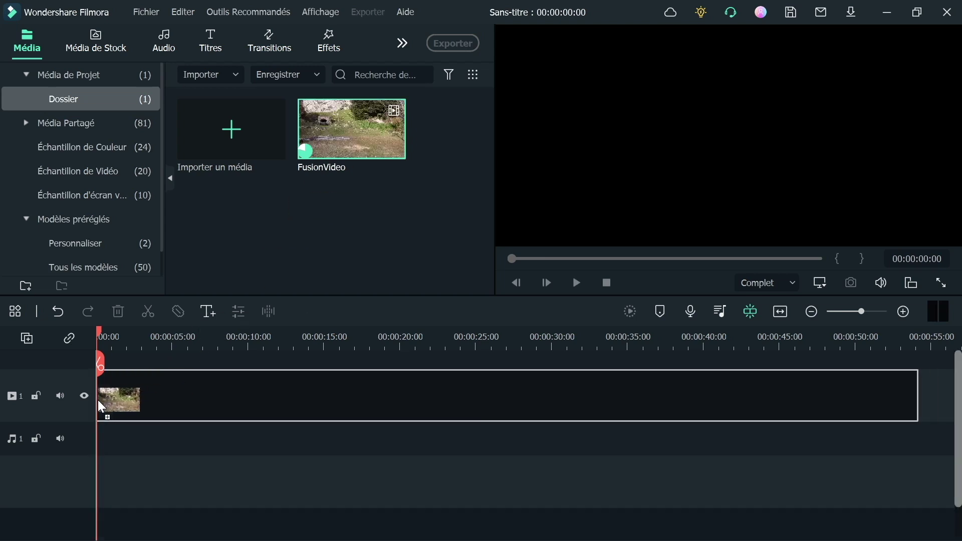
left_click(365, 306)
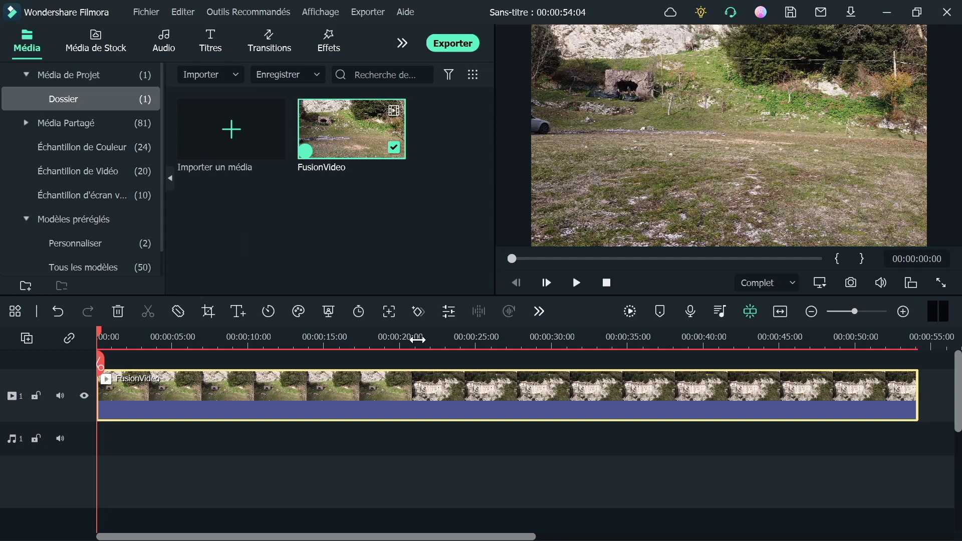
Preview FusionVideo from about 00:00:31:18, and delete the clip from the timeline
left_click(575, 337)
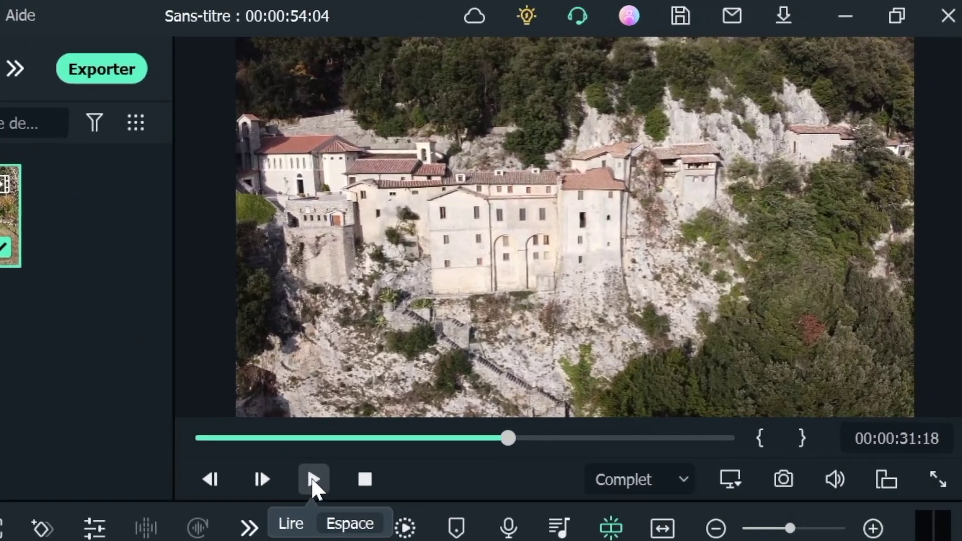
left_click(313, 480)
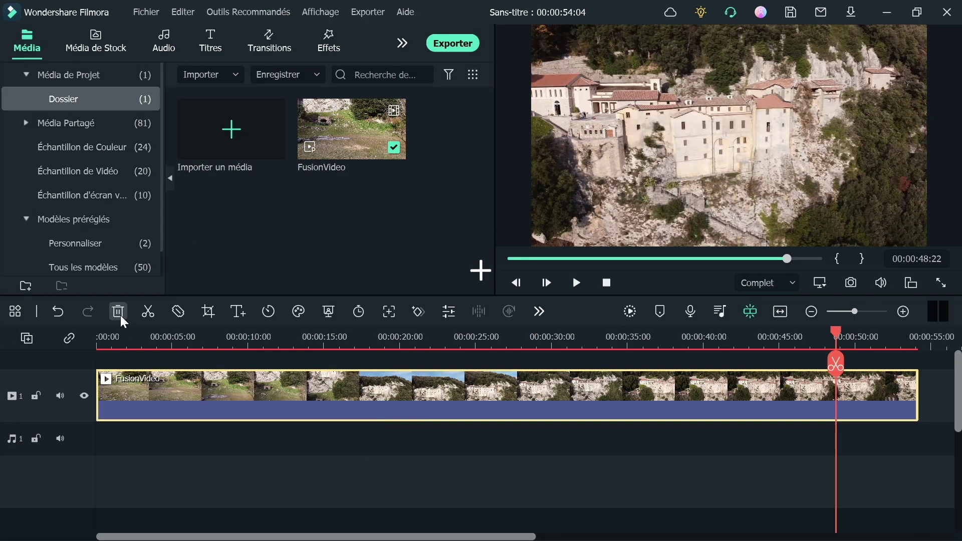
left_click(119, 312)
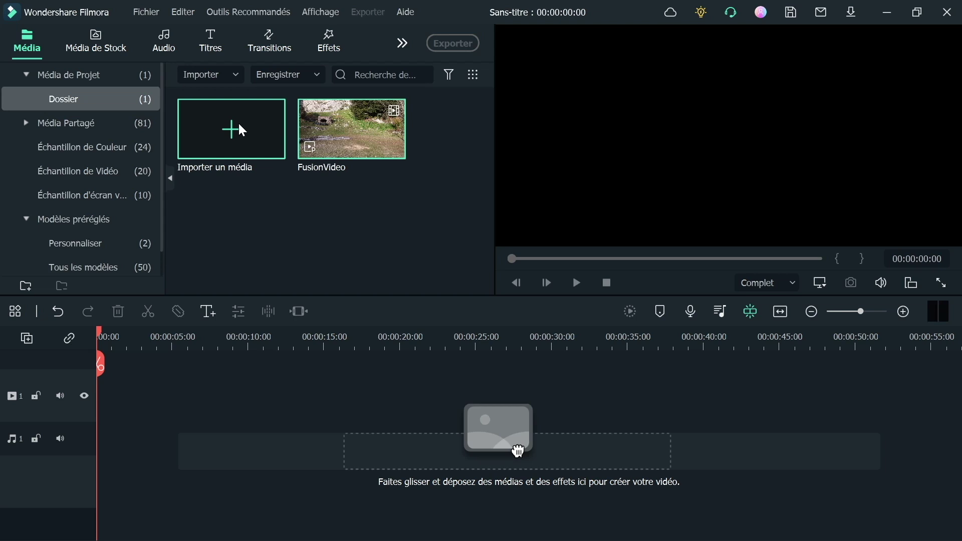
Import the clips DJI_0536 and DJI_0950 into the project media
left_click(239, 126)
double_click(236, 202)
left_click(215, 135)
left_click(429, 337)
left_click(240, 126)
left_click(128, 36)
double_click(207, 249)
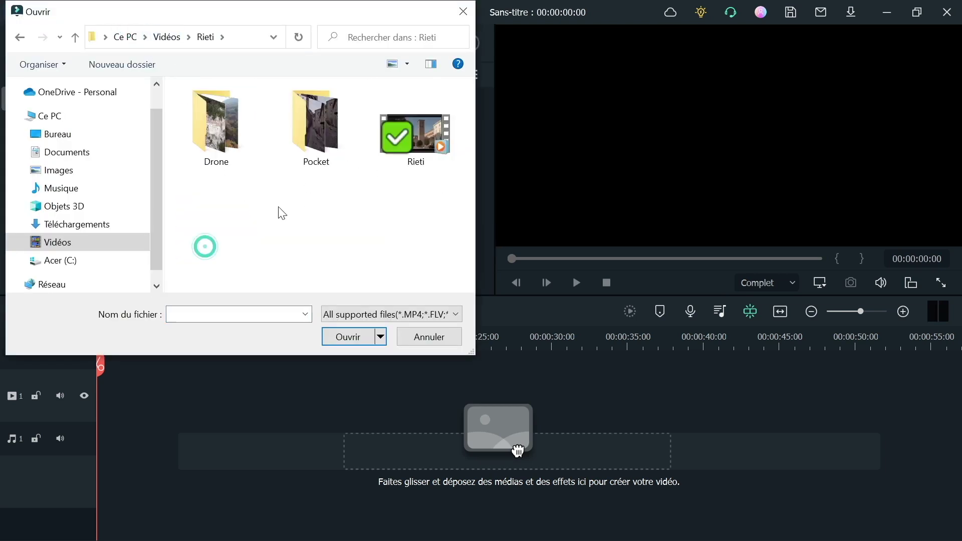
double_click(315, 128)
double_click(215, 129)
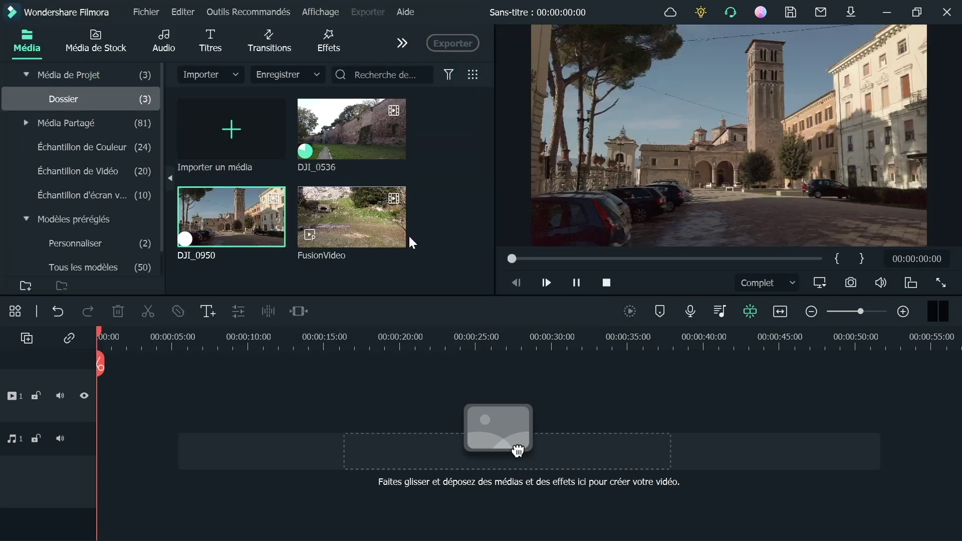
Compare the resolution and frame rate of DJI_0950 and FusionVideo in their media properties
right_click(232, 211)
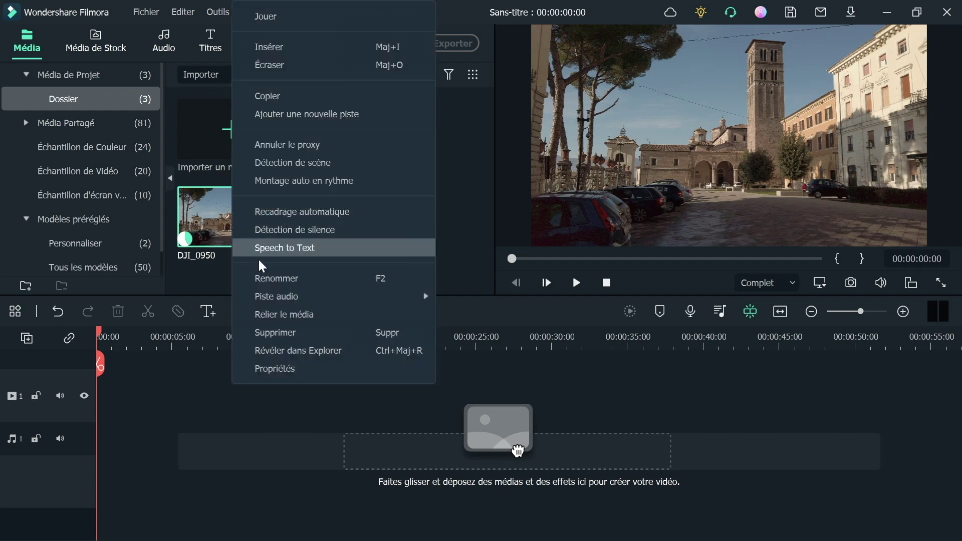
left_click(290, 368)
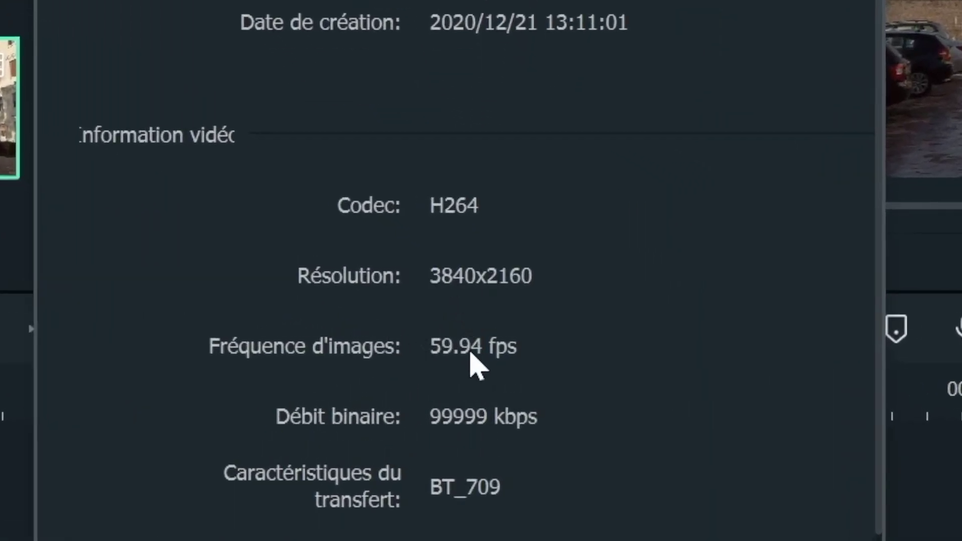
left_click(596, 506)
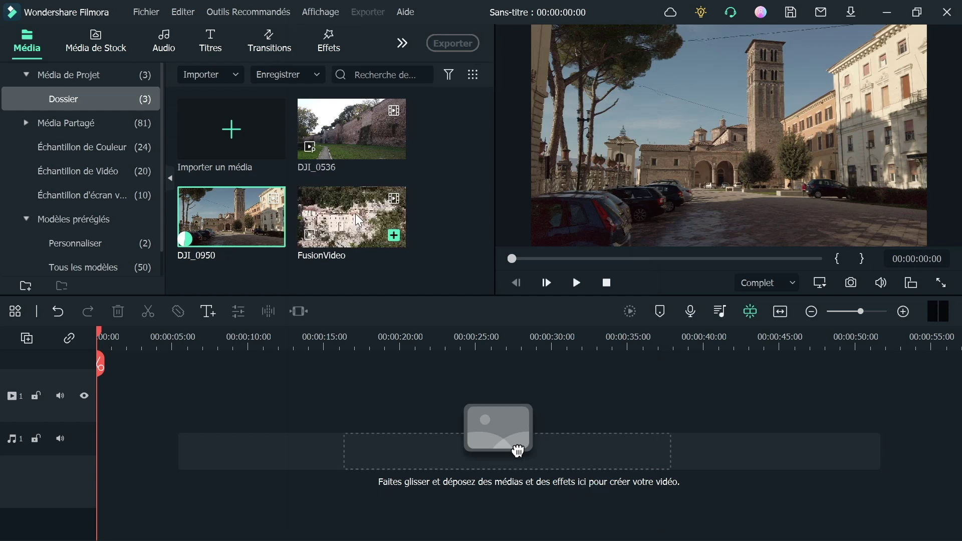
right_click(356, 219)
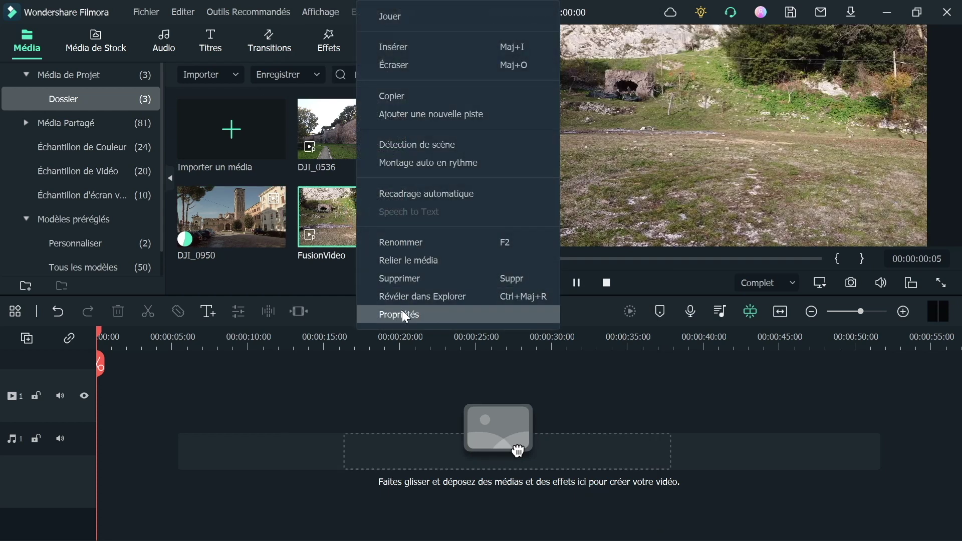
left_click(402, 314)
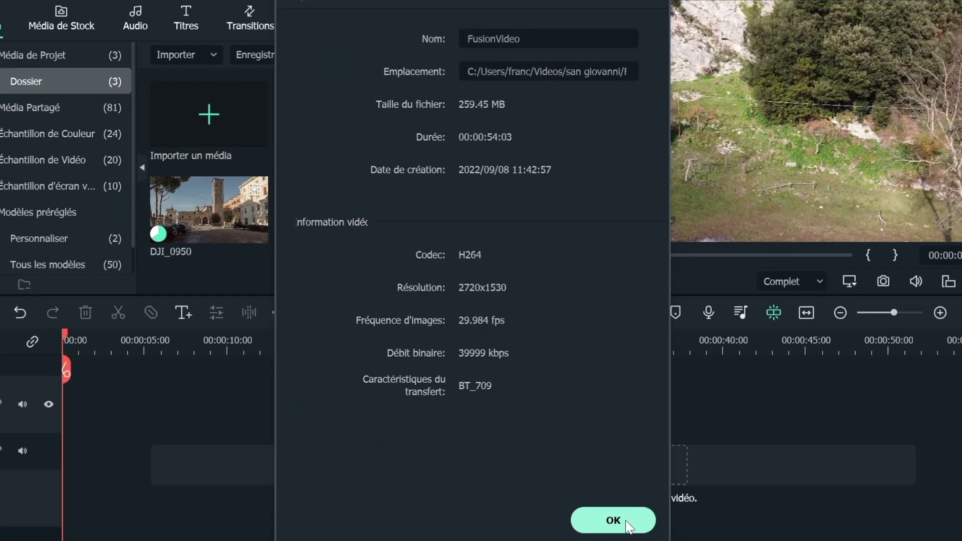
left_click(612, 520)
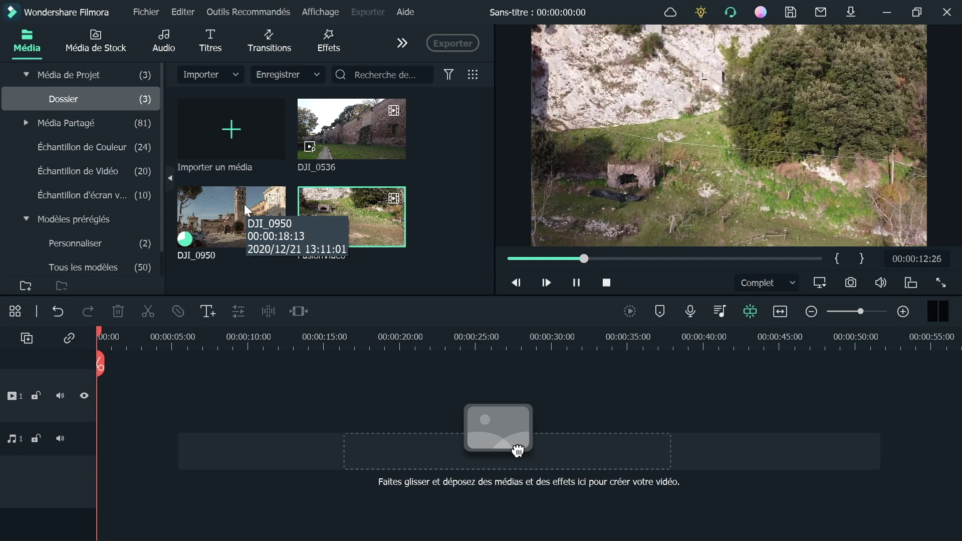
Place DJI_0950 at the start of video track 1 and FusionVideo directly after it
left_click(245, 203)
left_click_drag(244, 203, 107, 388)
left_click_drag(342, 211, 396, 381)
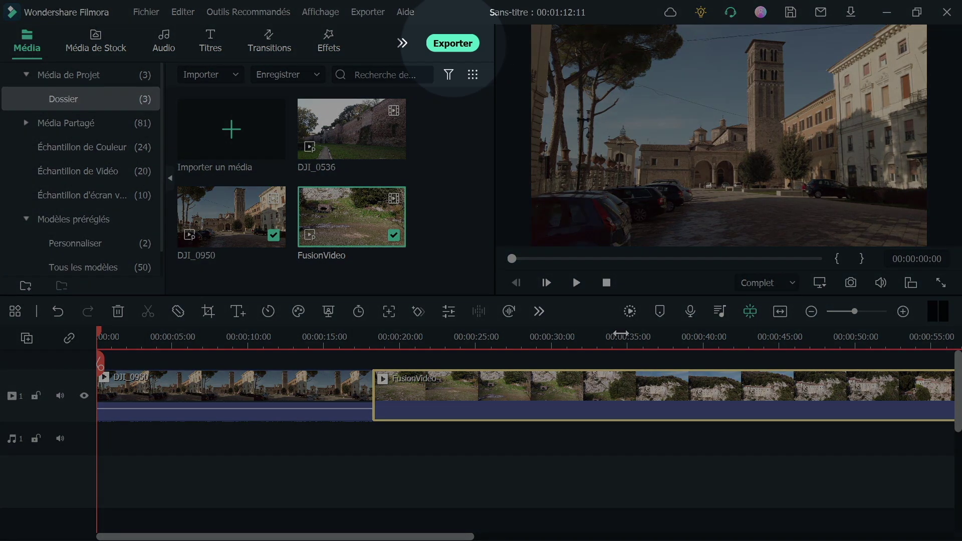
Name the MP4 export FusioVideo2 and set its resolution to 3840x2160 with "La meilleure" quality
left_click(452, 43)
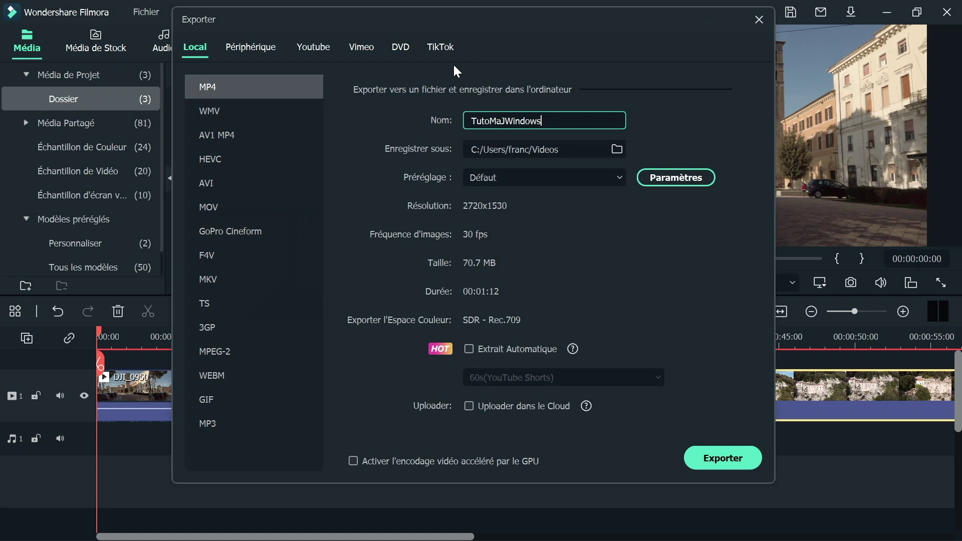
key("BackSpace")
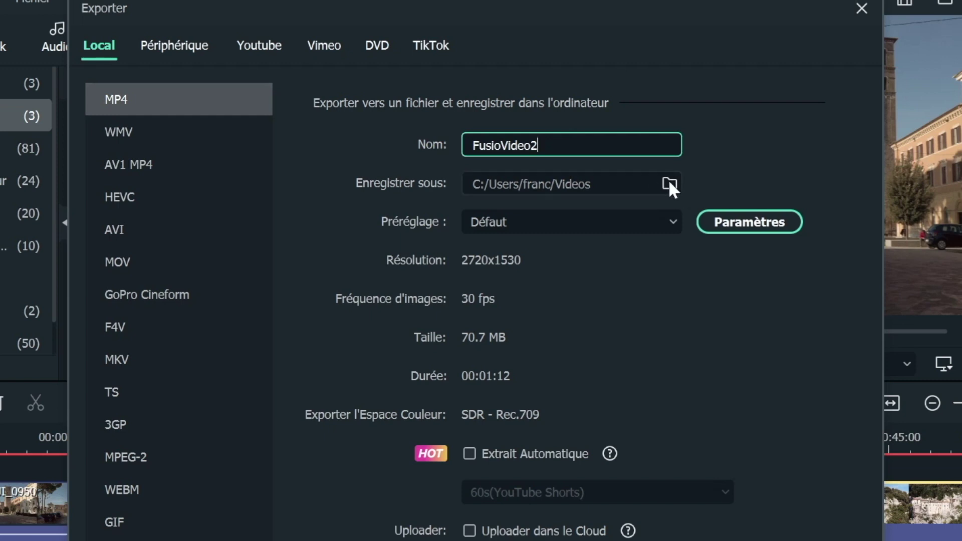
left_click(748, 228)
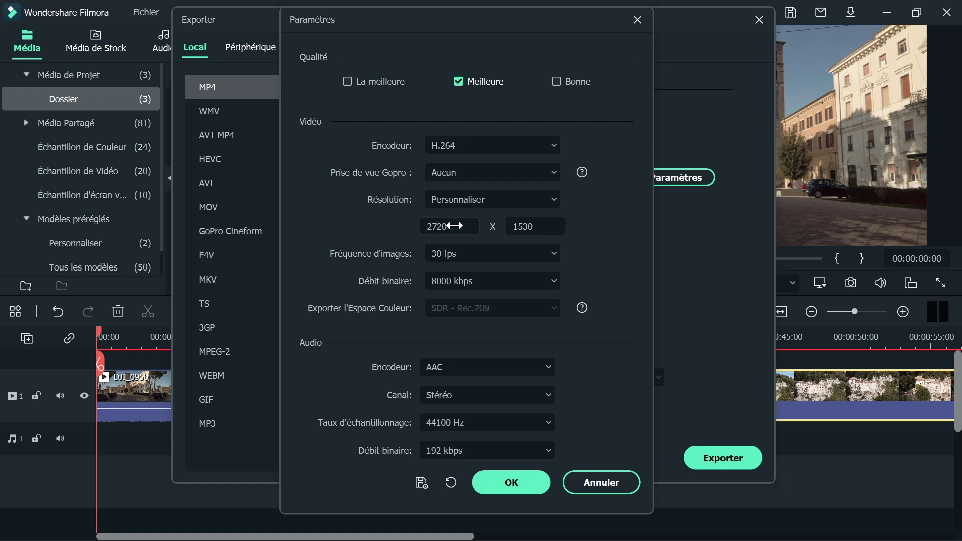
left_click(458, 201)
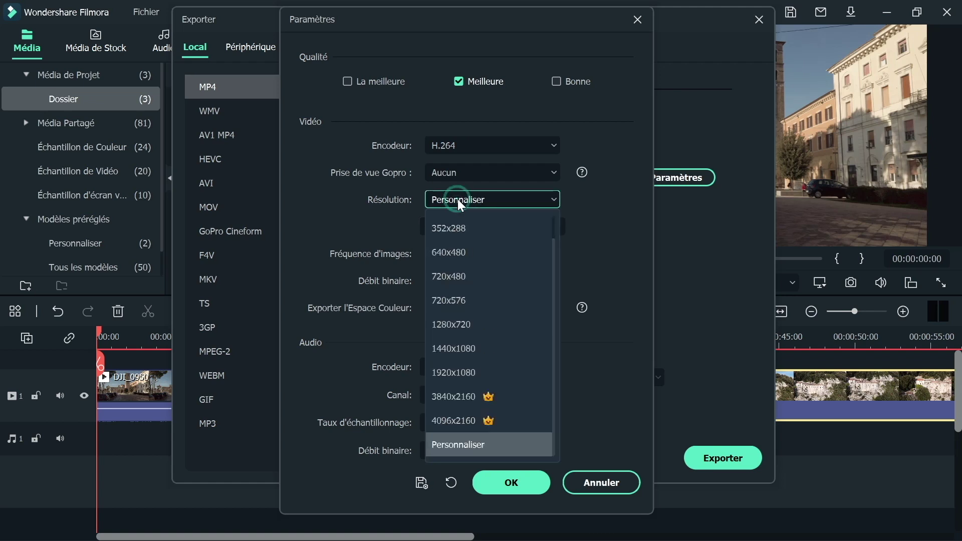
left_click(447, 399)
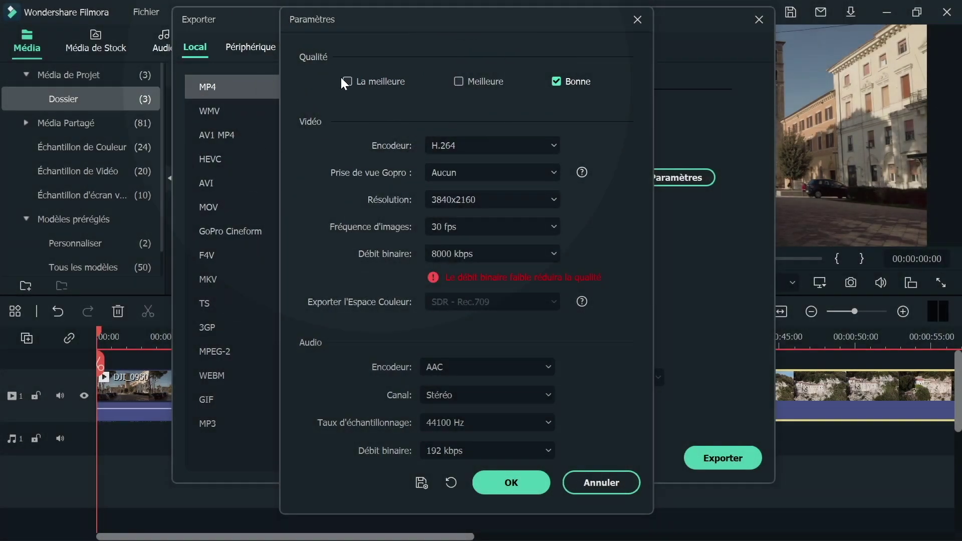
left_click(347, 81)
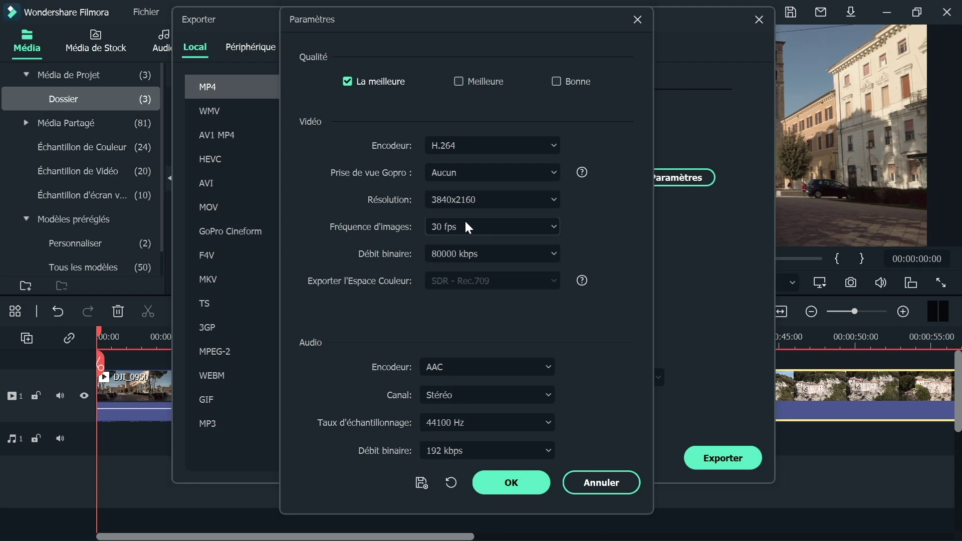
left_click(503, 478)
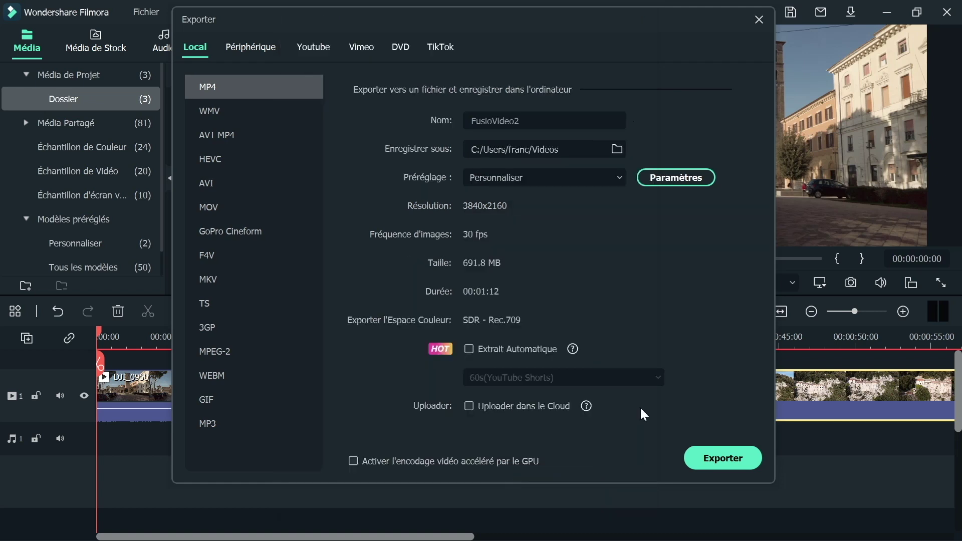
Export the timeline and play the FusioVideo2 file from its output folder
left_click(737, 458)
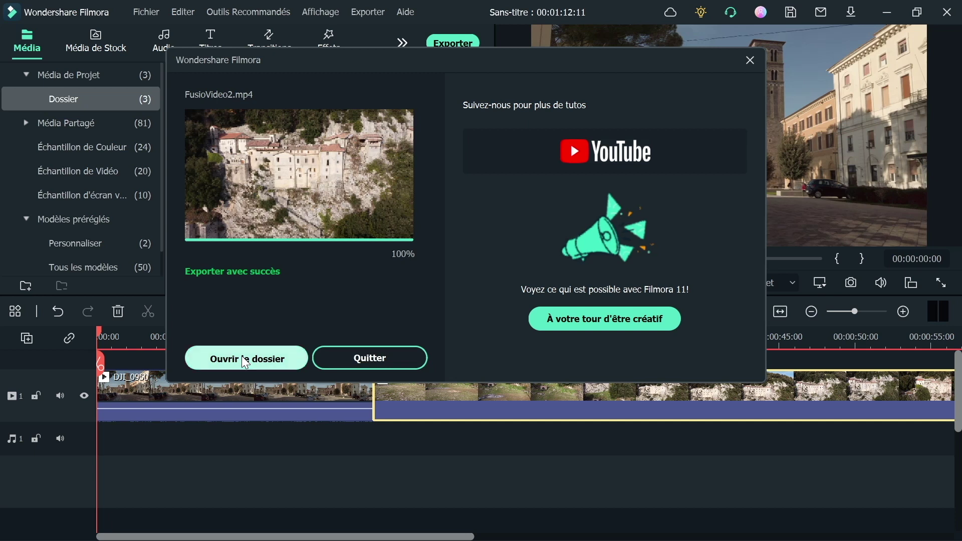
left_click(244, 360)
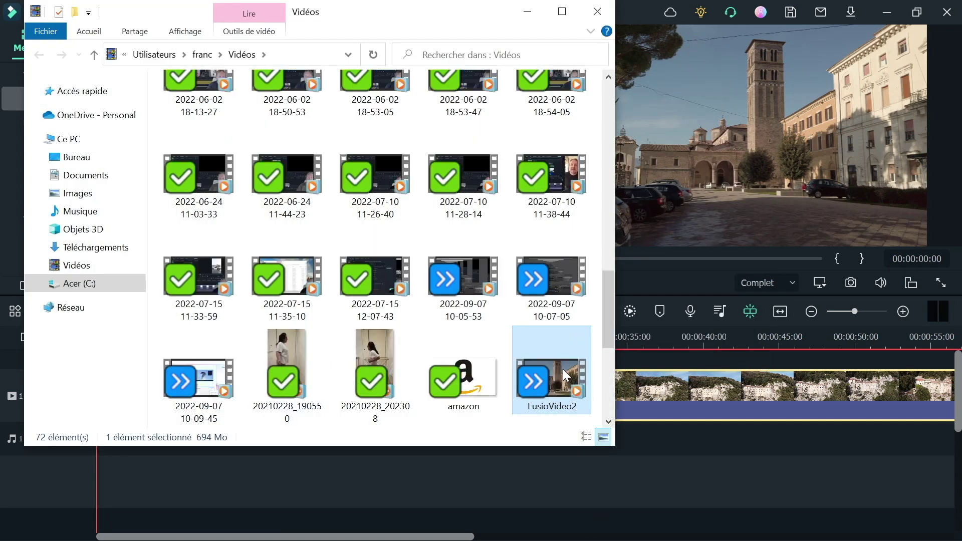
double_click(563, 368)
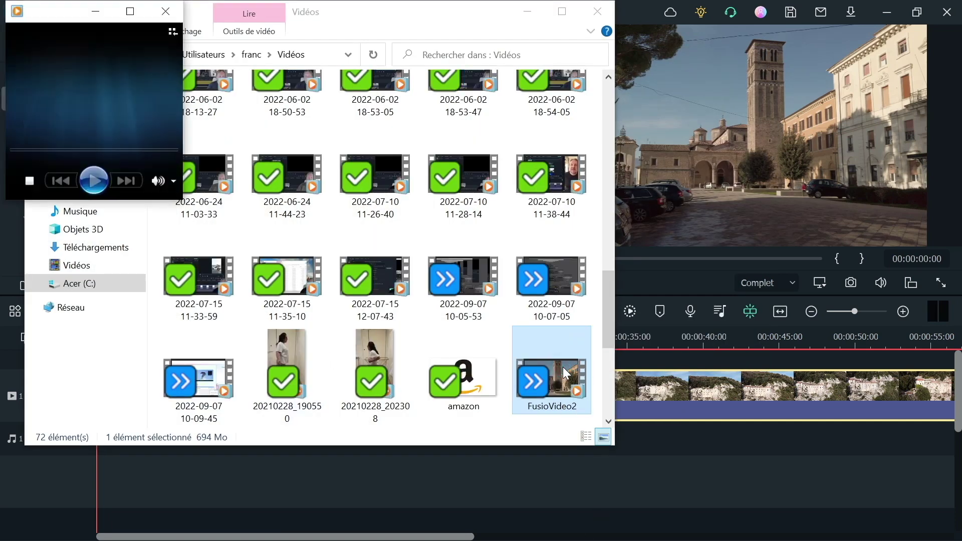
left_click(244, 484)
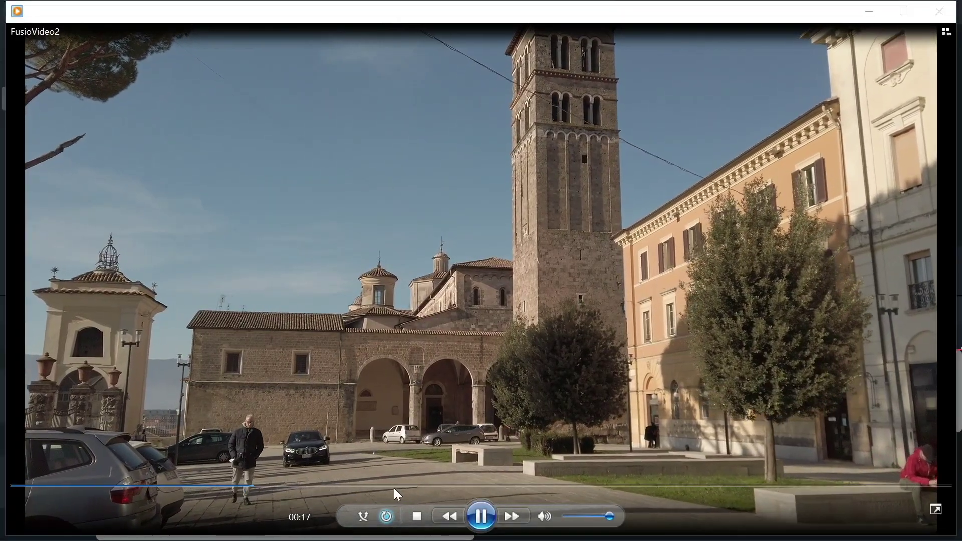